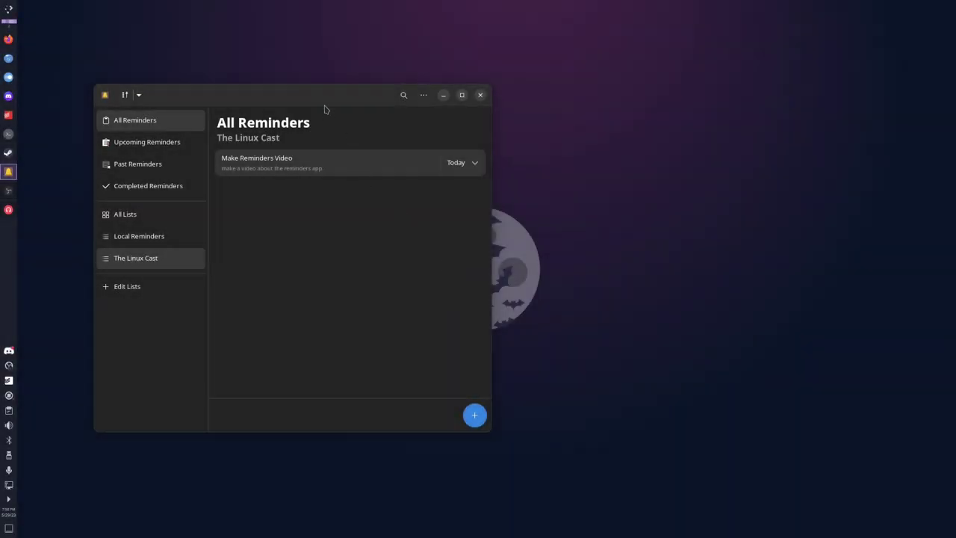
Drag the Reminders window by its title bar to the centre of the screen
drag(336, 94, 472, 75)
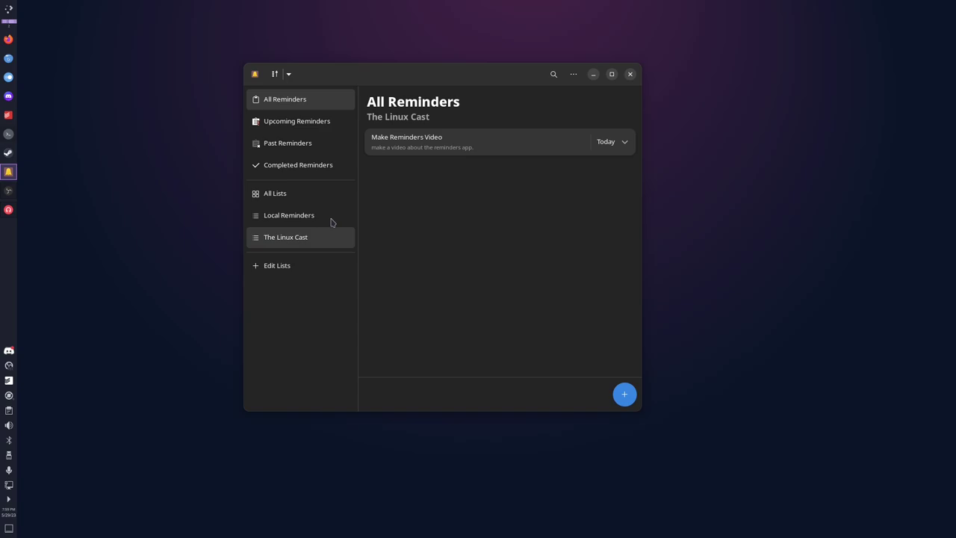
Create a reminder 'Make another video' with an 'awesome' description, kept in The Linux Cast list
click(626, 403)
click(435, 159)
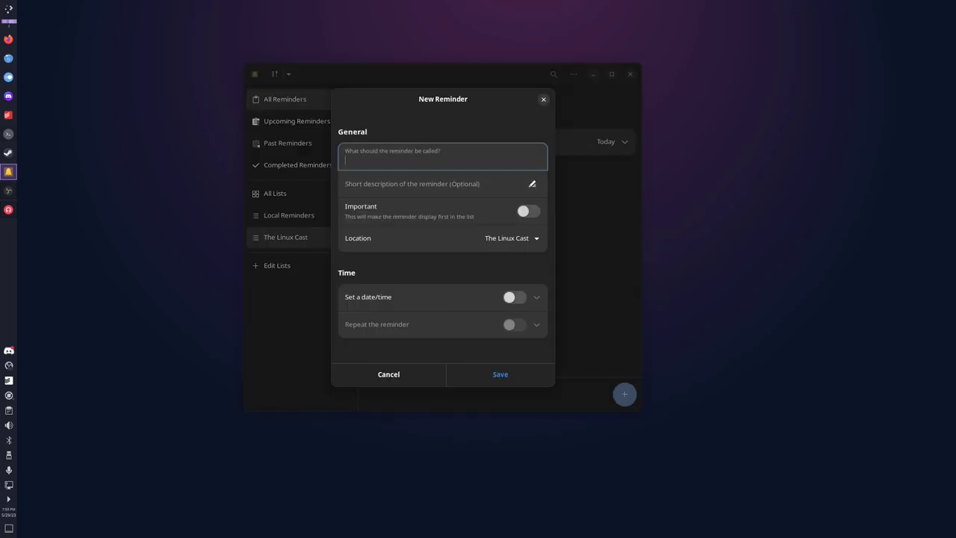
text(Make another video)
click(470, 188)
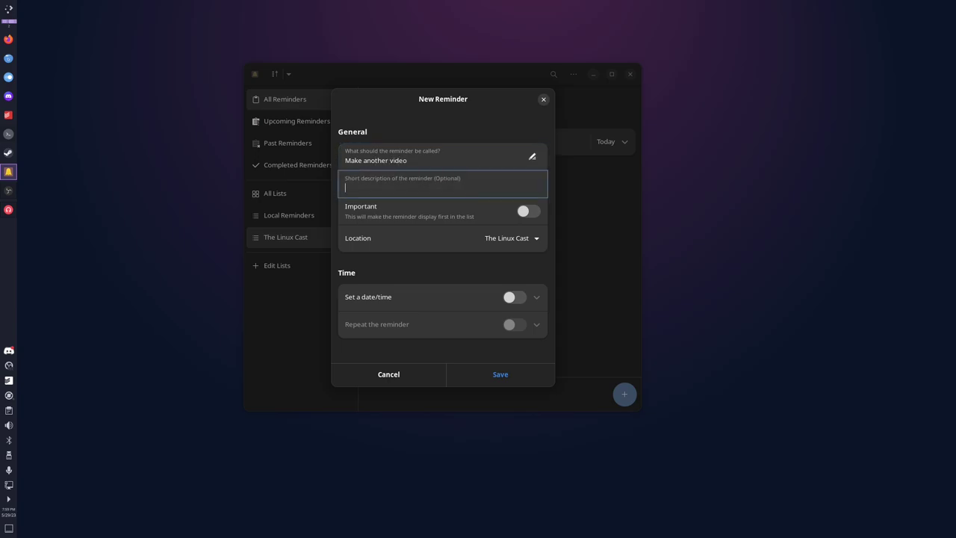
text(This video is going to be awesome)
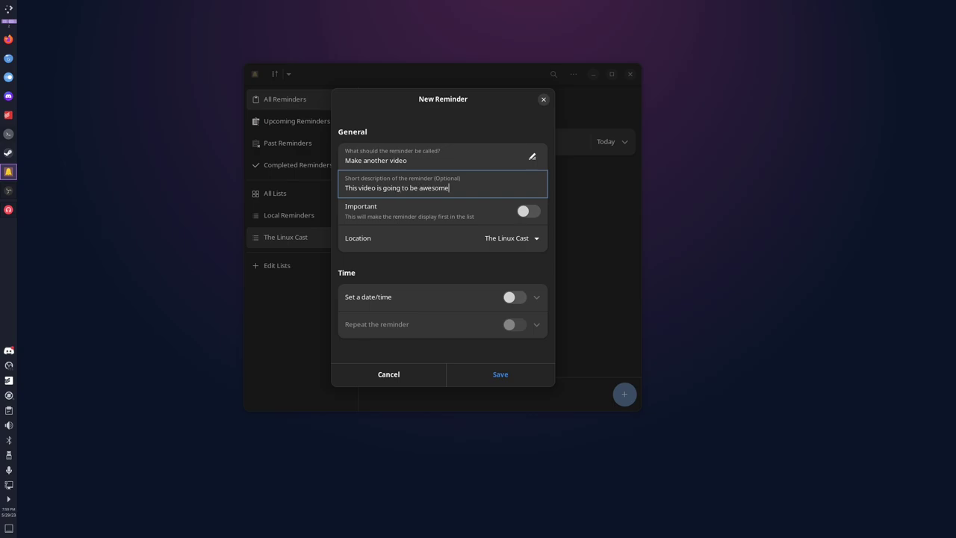
text(. More awesome than usual.)
click(522, 240)
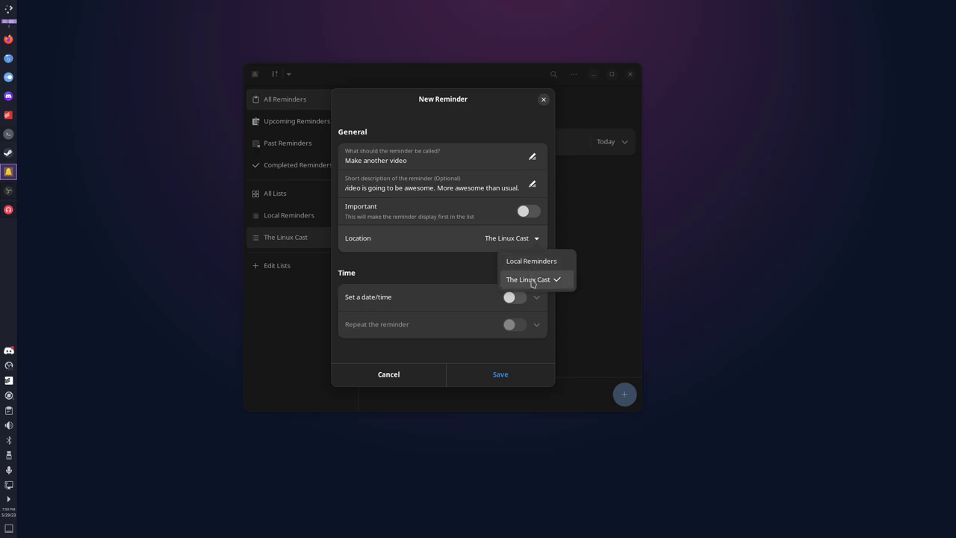
click(456, 268)
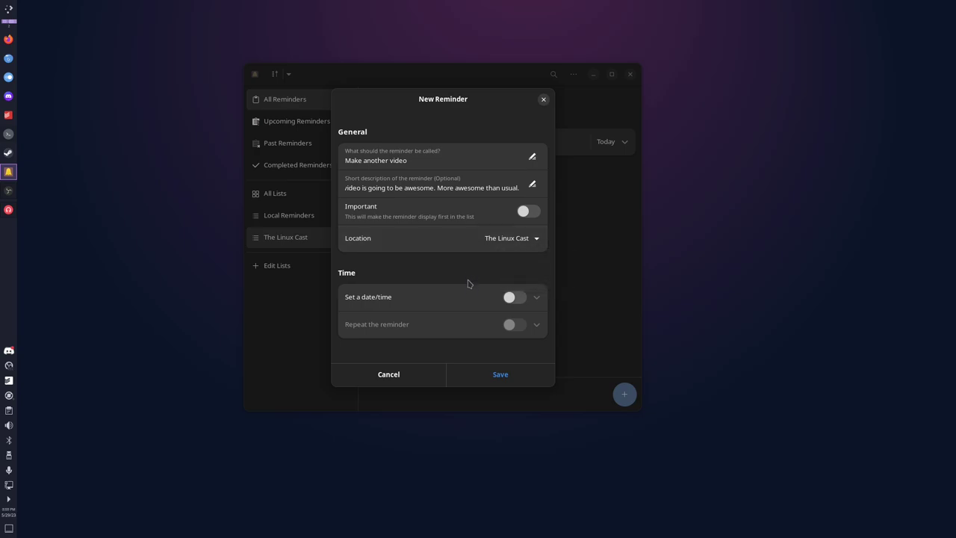
Give the reminder a date and time of Today at 07:59 PM
click(511, 299)
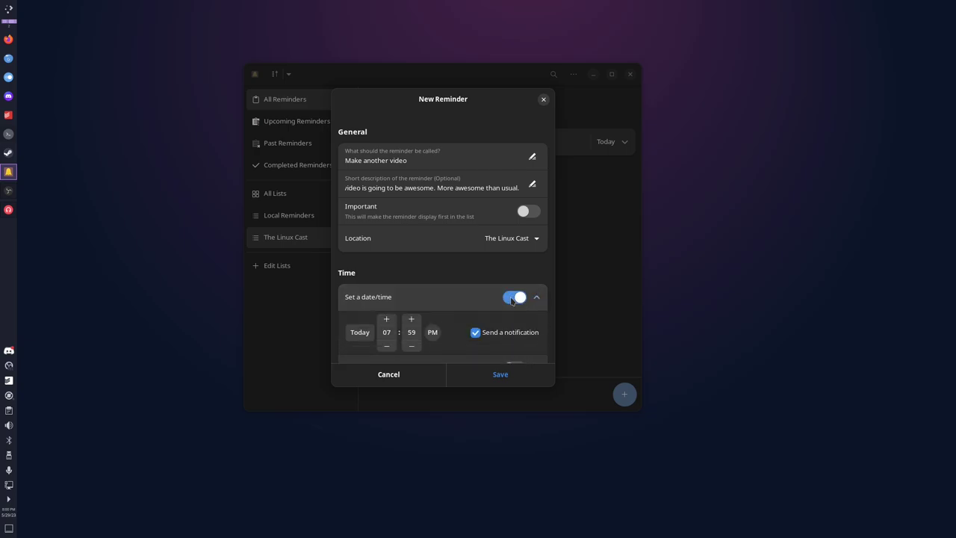
click(361, 333)
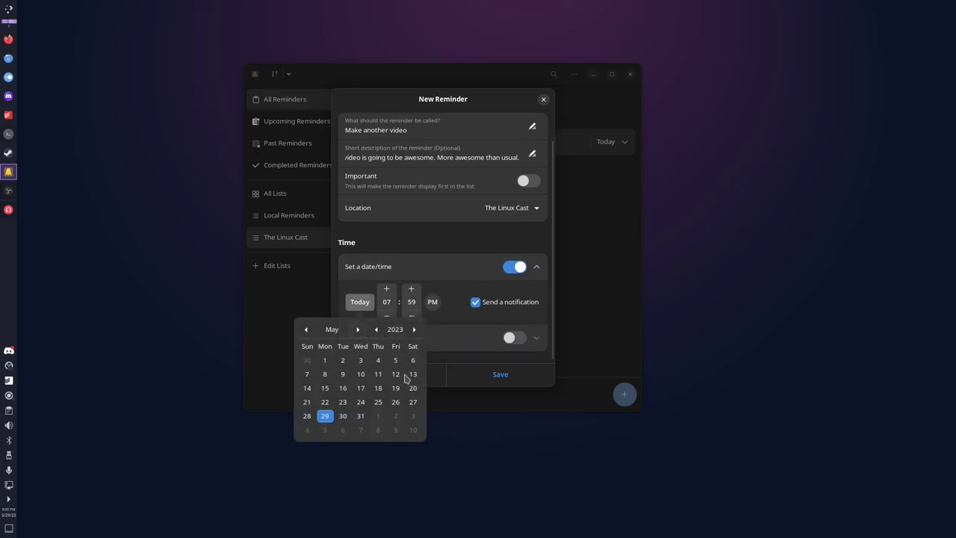
click(453, 299)
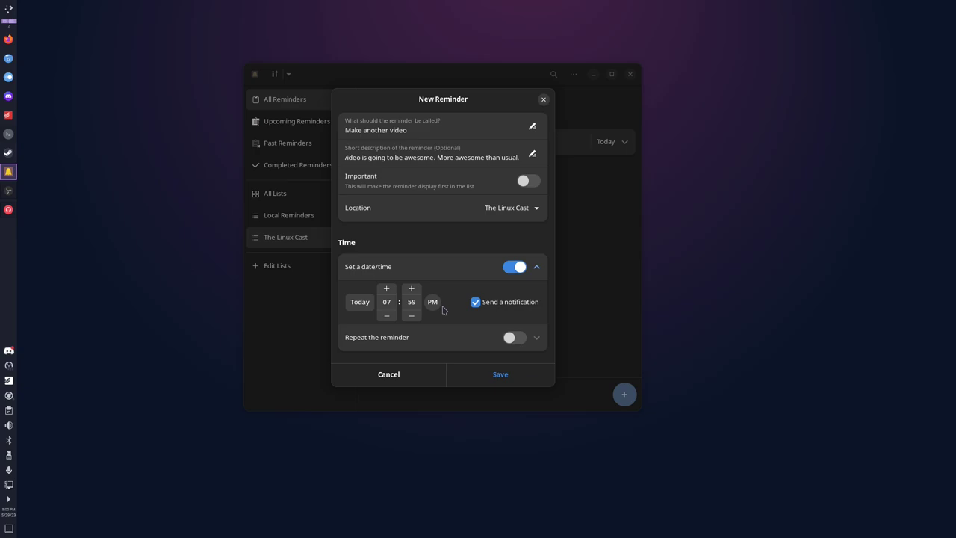
Make the reminder repeat every 2 day(s), forever
click(514, 338)
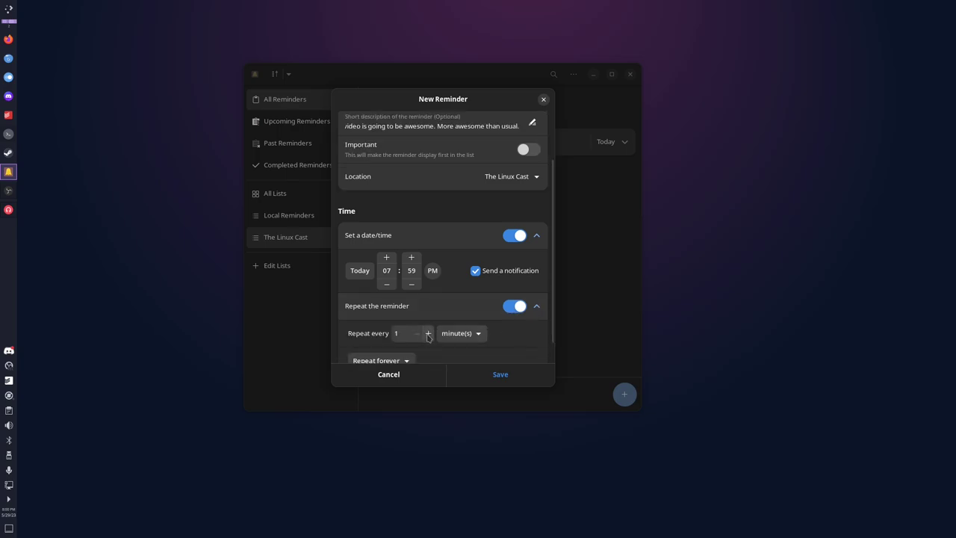
click(462, 333)
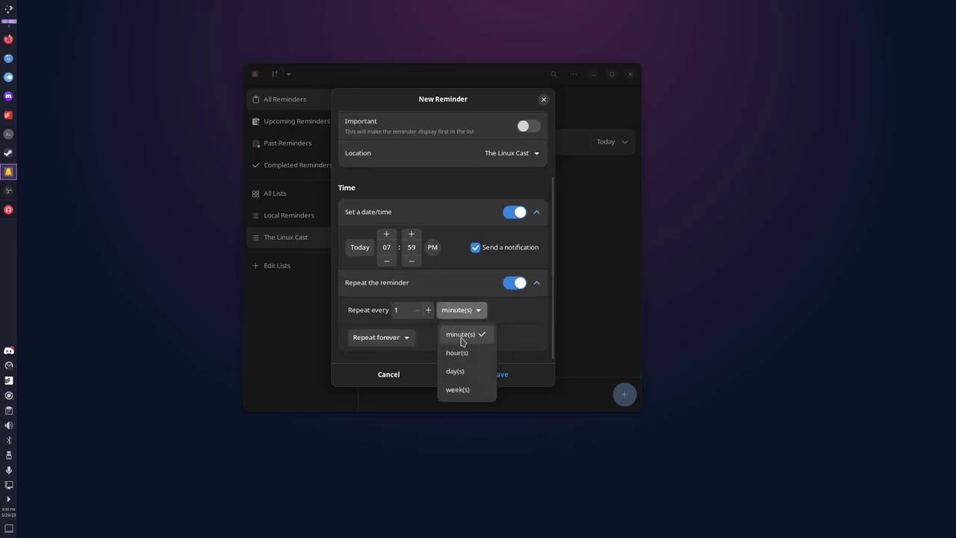
click(462, 369)
click(428, 309)
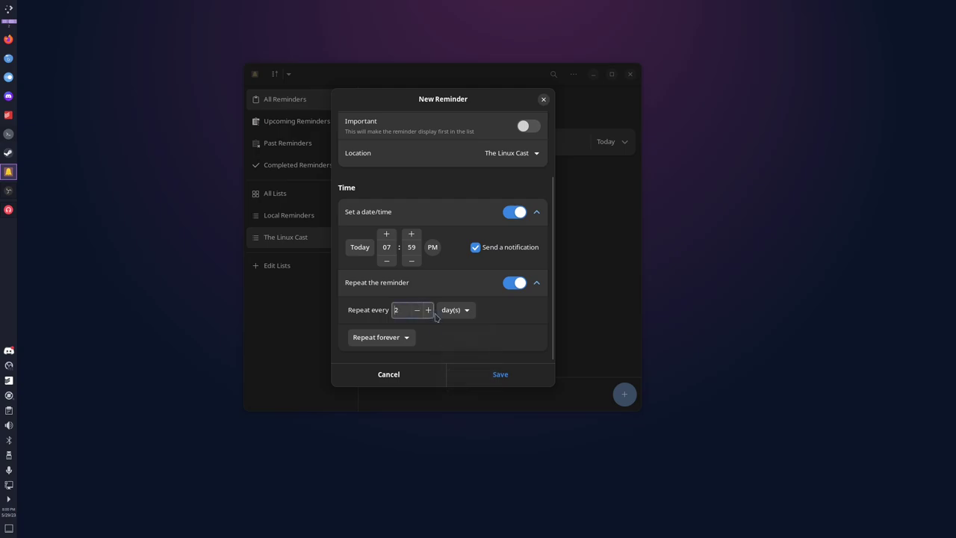
click(402, 340)
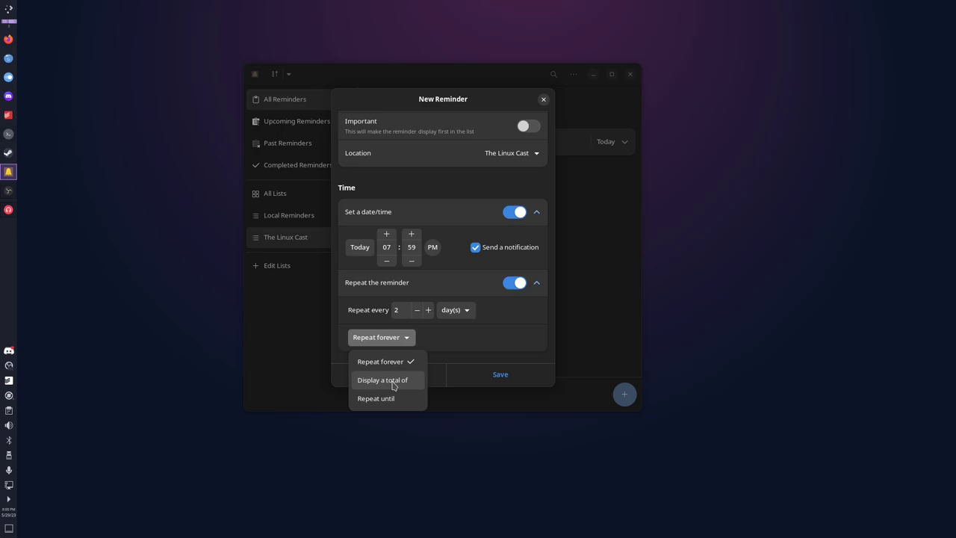
Keep the notification enabled and the 2-day repeat, then save the new reminder
click(459, 307)
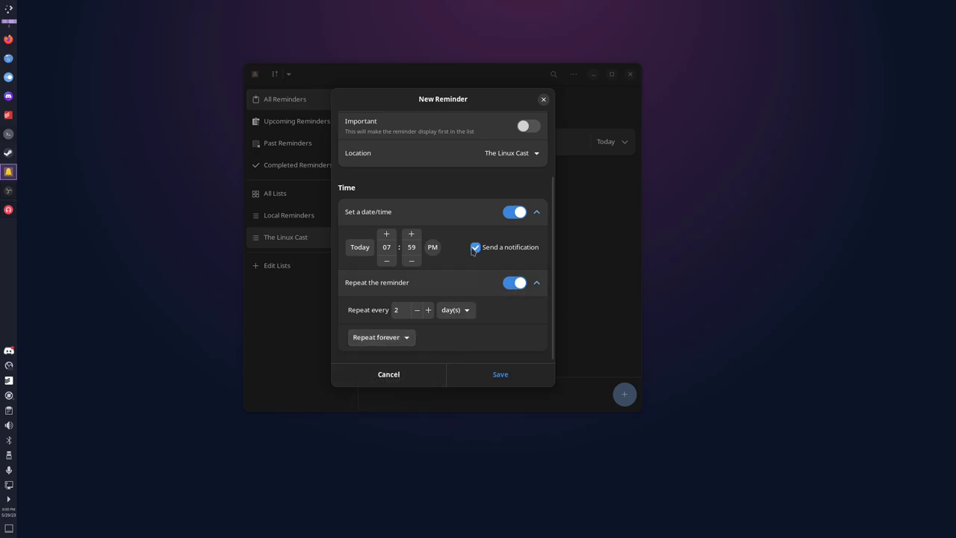
click(475, 248)
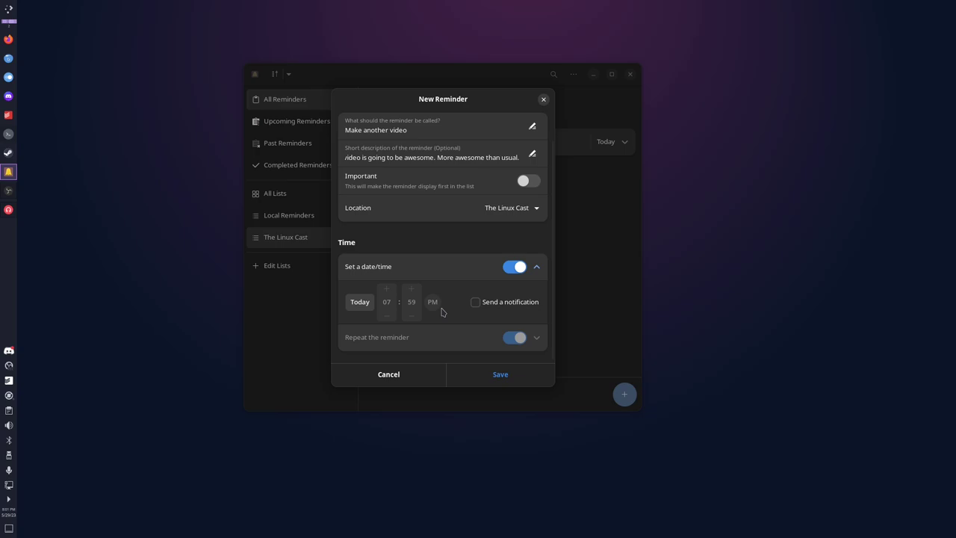
click(475, 302)
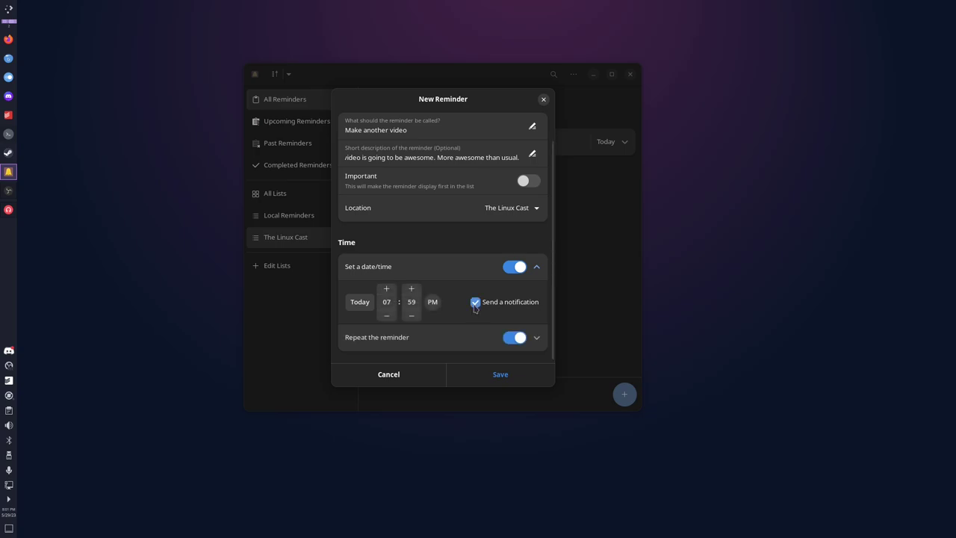
click(420, 347)
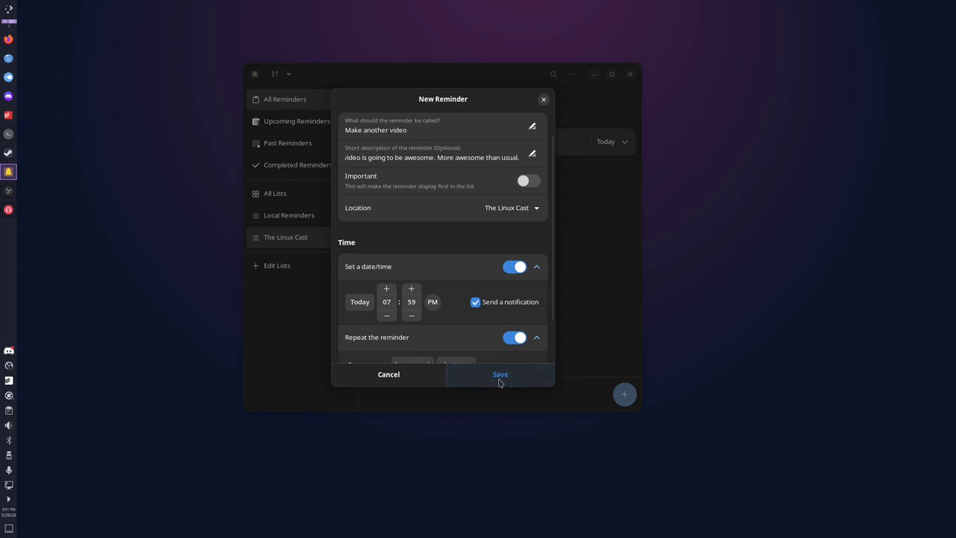
click(512, 370)
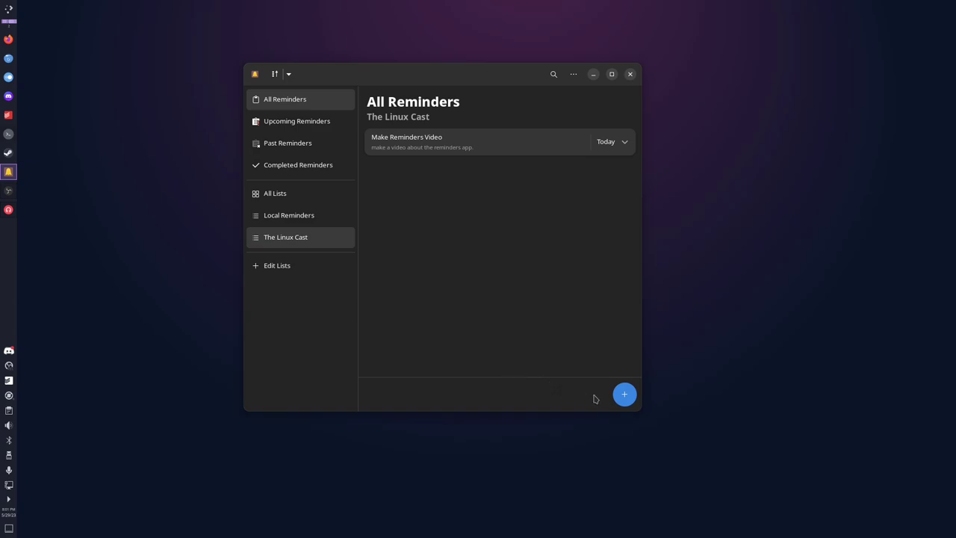
Open and close the New Reminder form several times, finally cancelling without adding anything
click(621, 402)
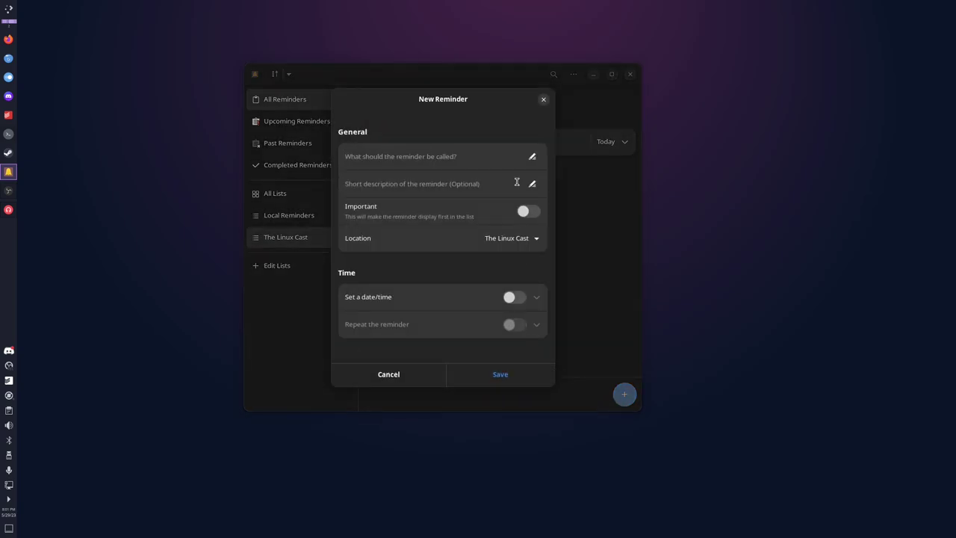
click(543, 99)
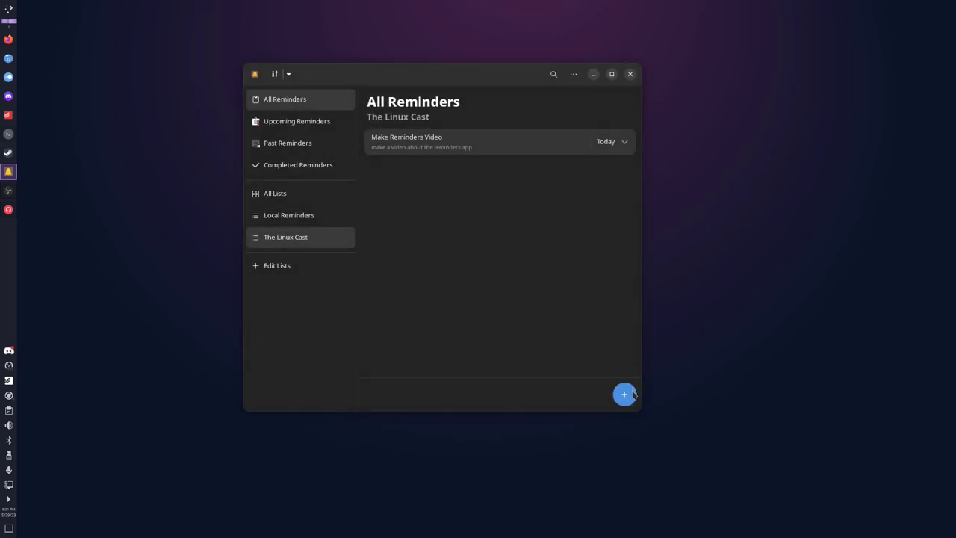
click(624, 394)
click(544, 99)
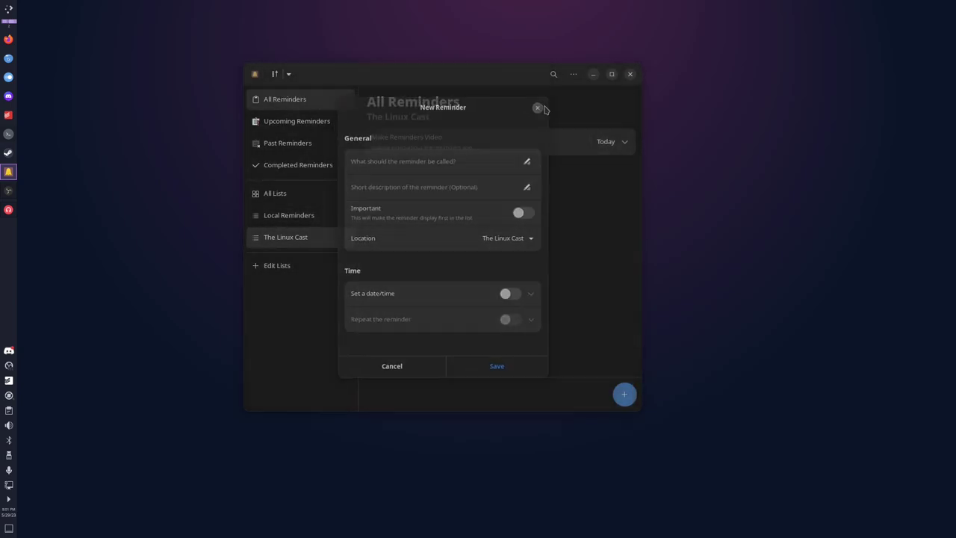
click(625, 395)
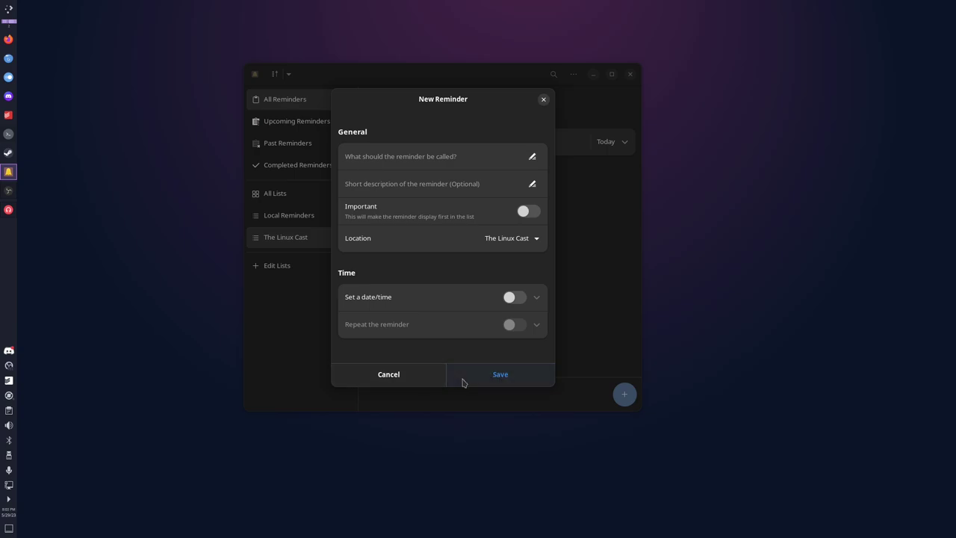
click(413, 379)
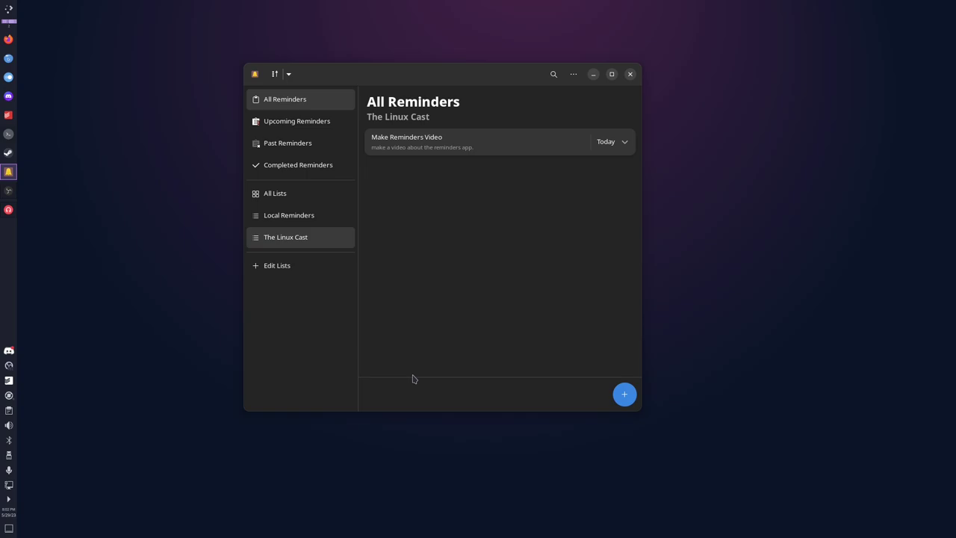
Show reminders from all lists, browsing the Upcoming and Past views
click(303, 203)
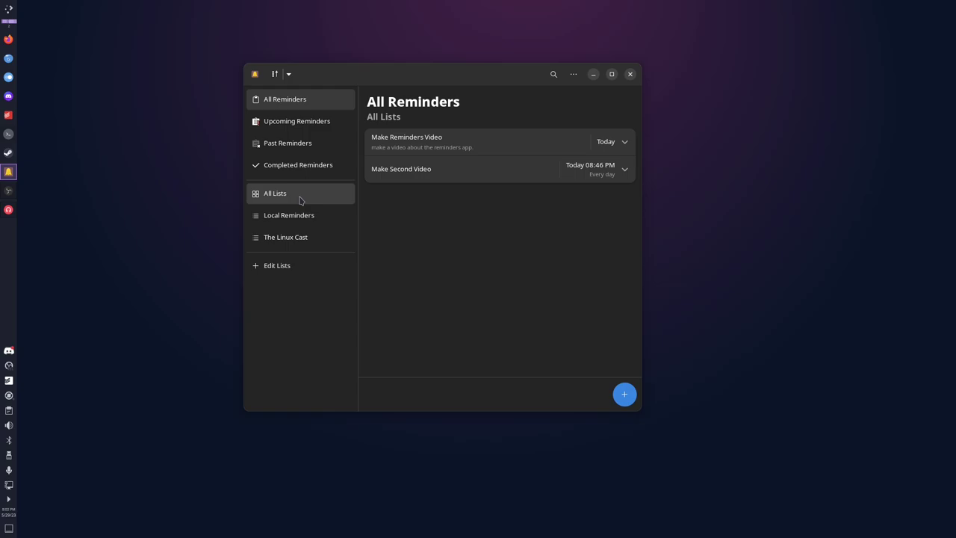
click(305, 129)
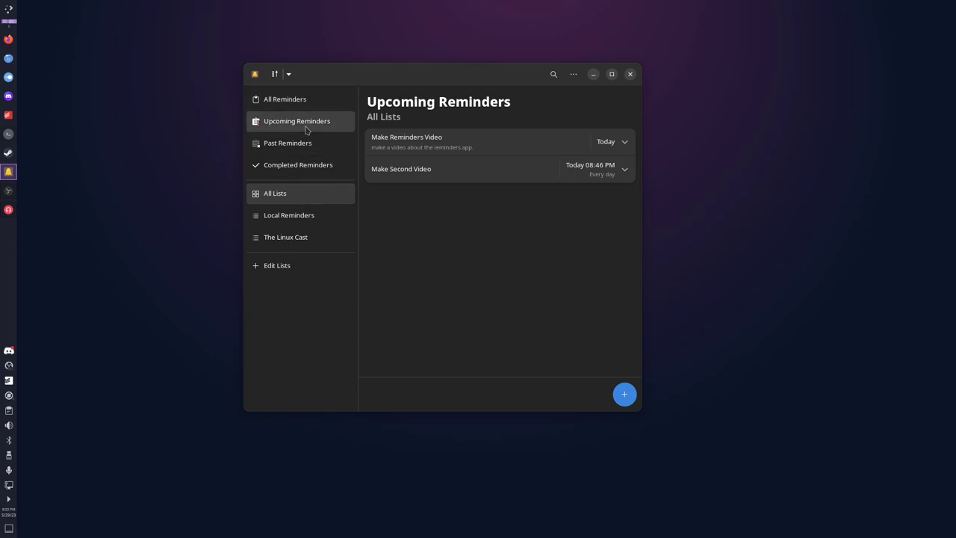
click(305, 144)
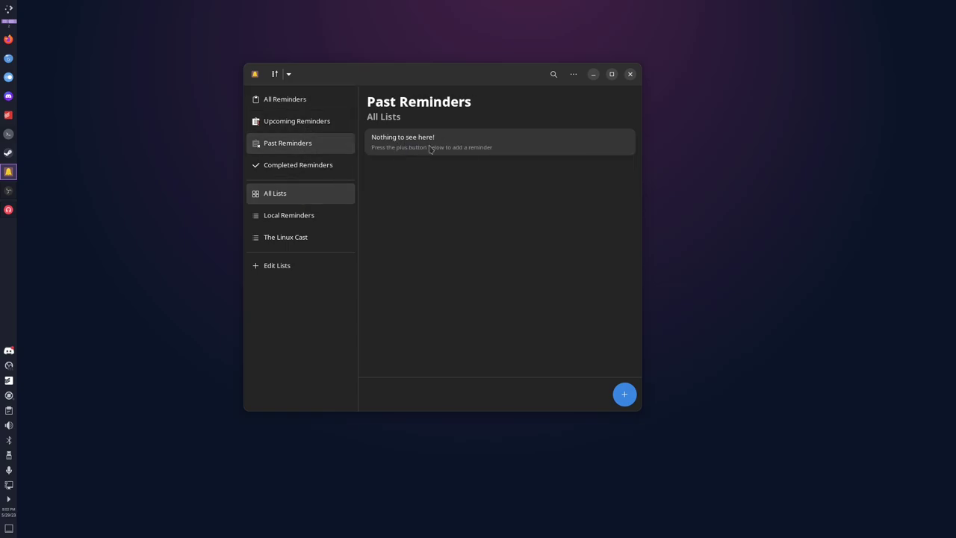
key(Up)
key(Up)
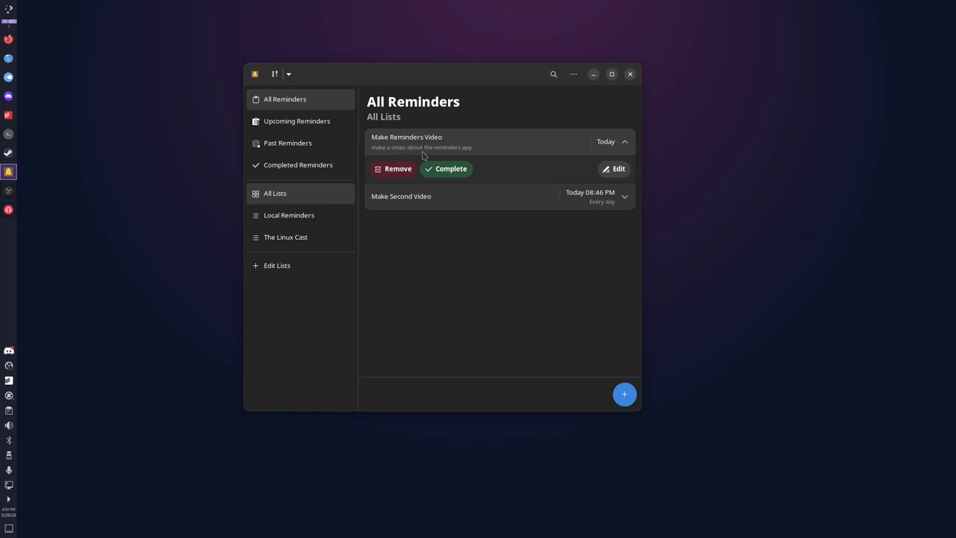
Complete 'Make Reminders Video', check Completed Reminders, and return to All Reminders
click(445, 170)
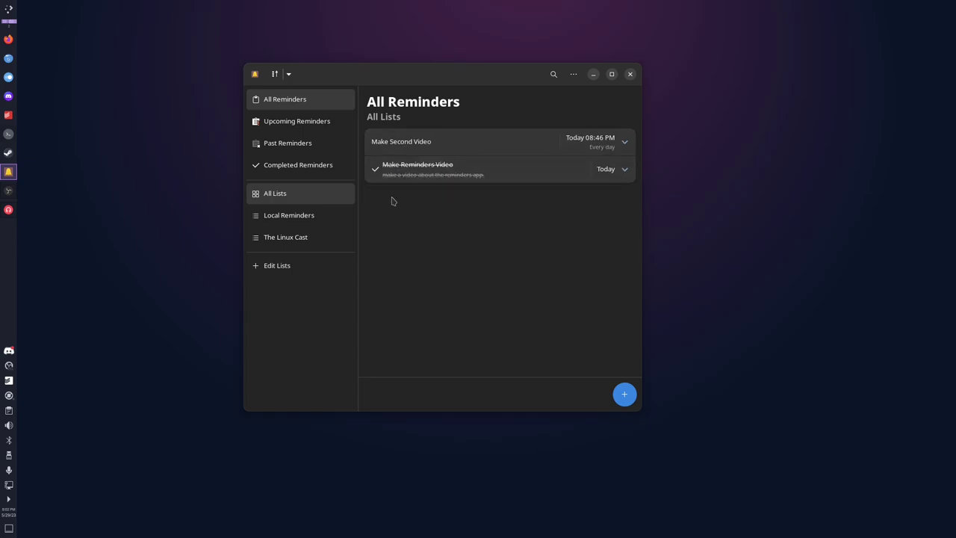
click(305, 171)
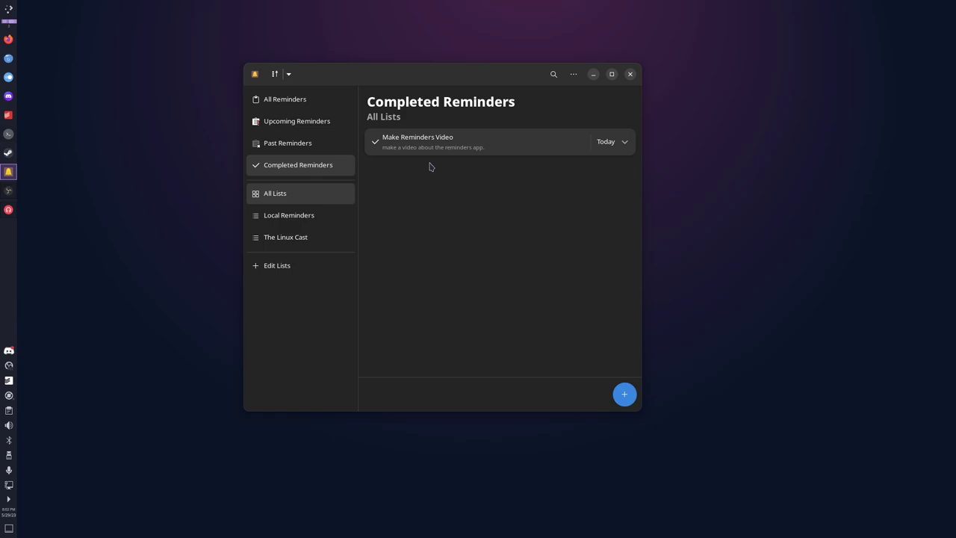
click(317, 106)
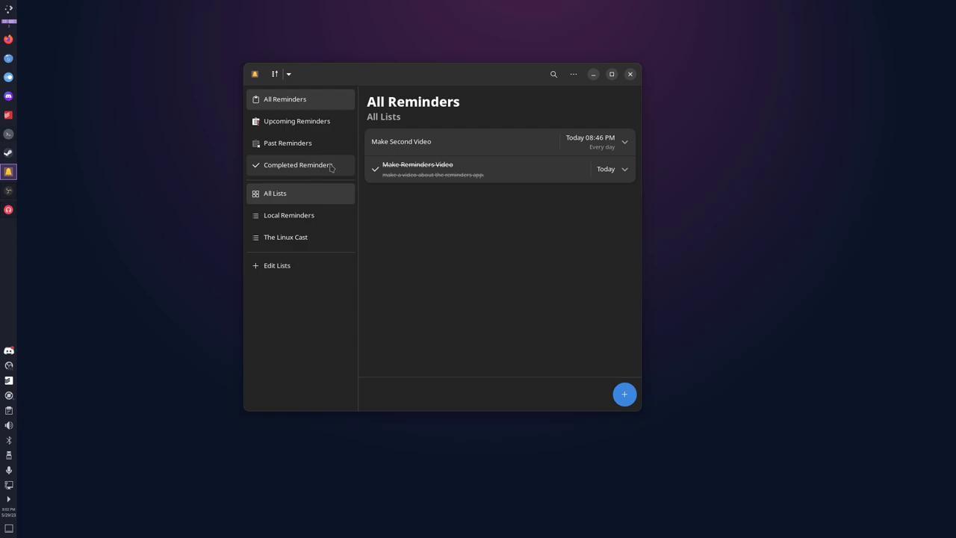
click(573, 74)
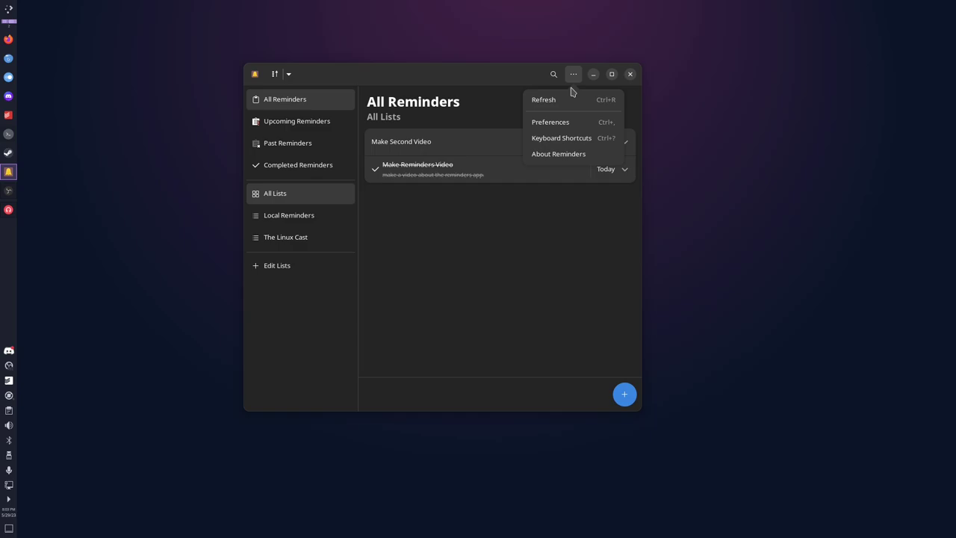
click(570, 121)
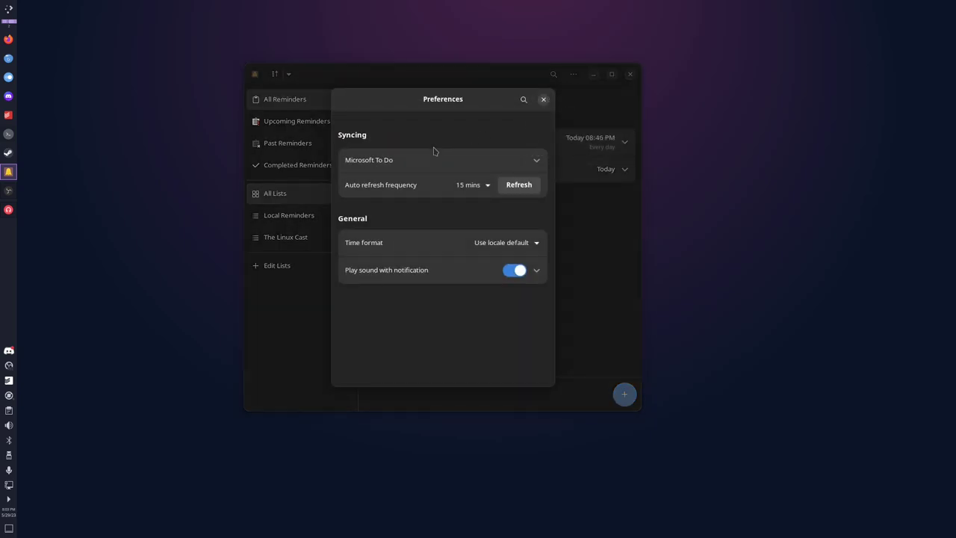
click(507, 161)
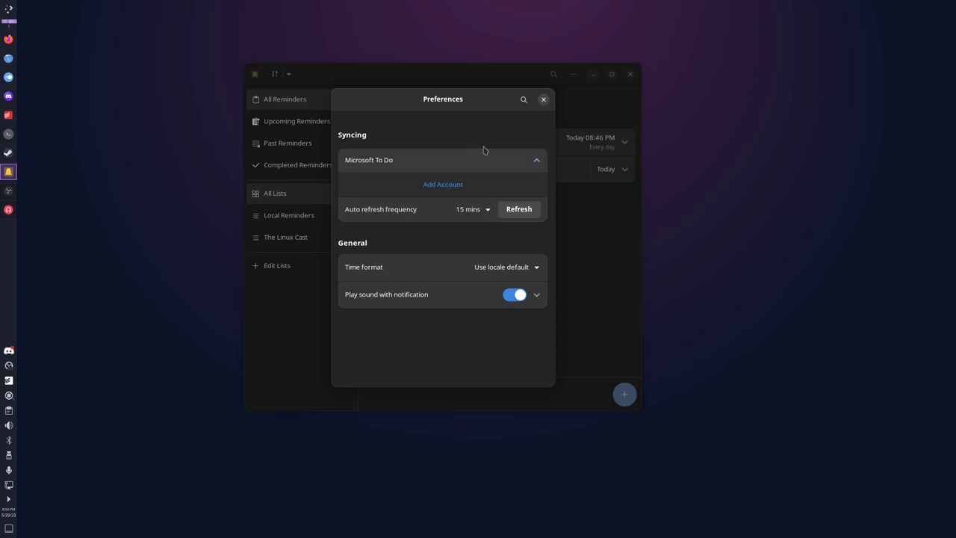
click(543, 99)
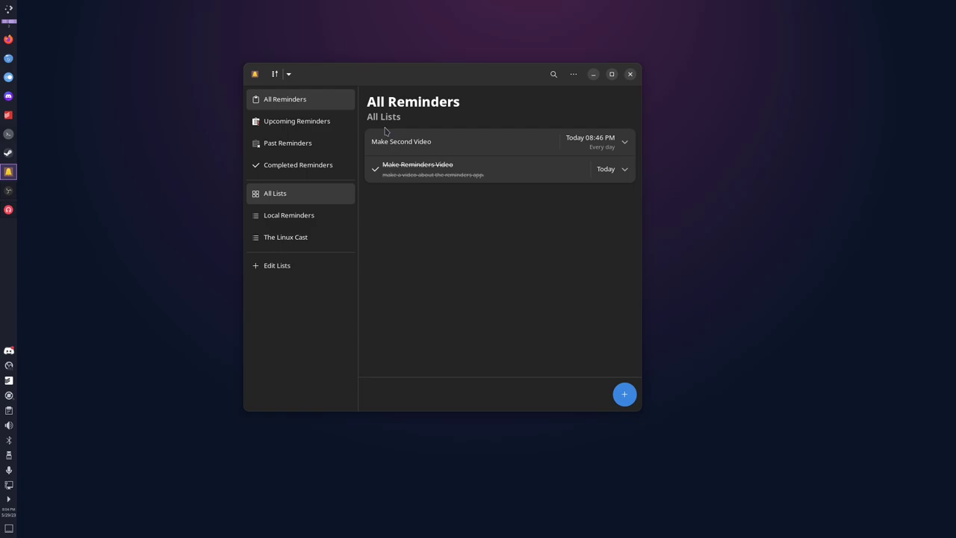
click(553, 74)
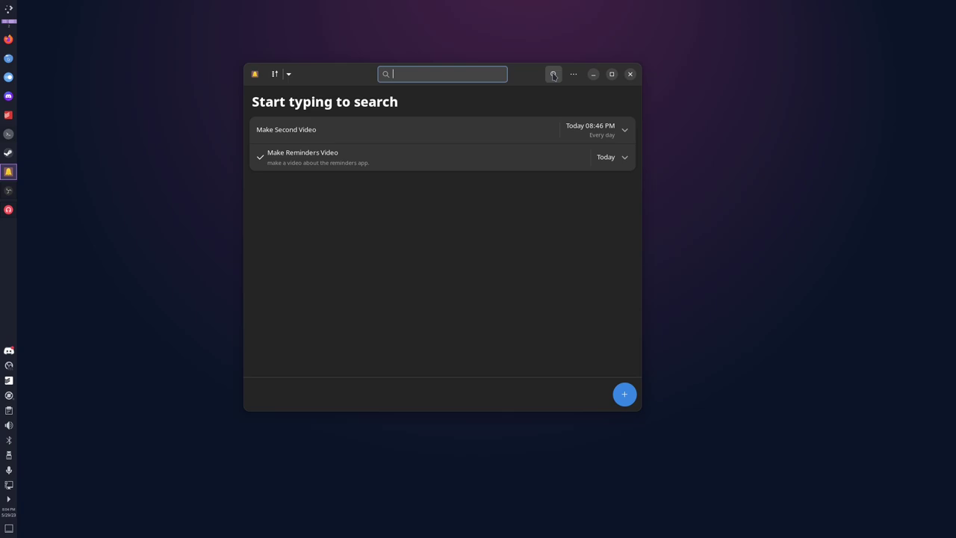
click(553, 74)
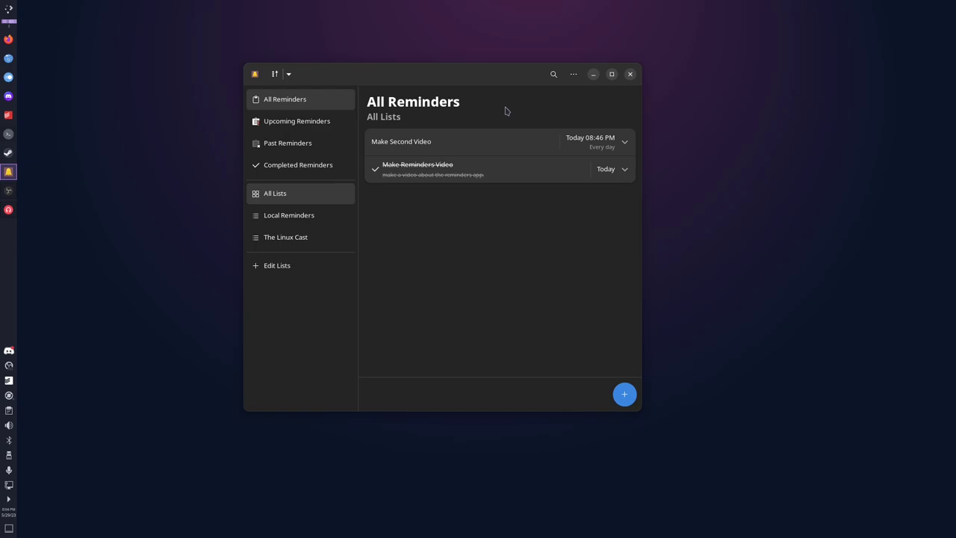
click(289, 75)
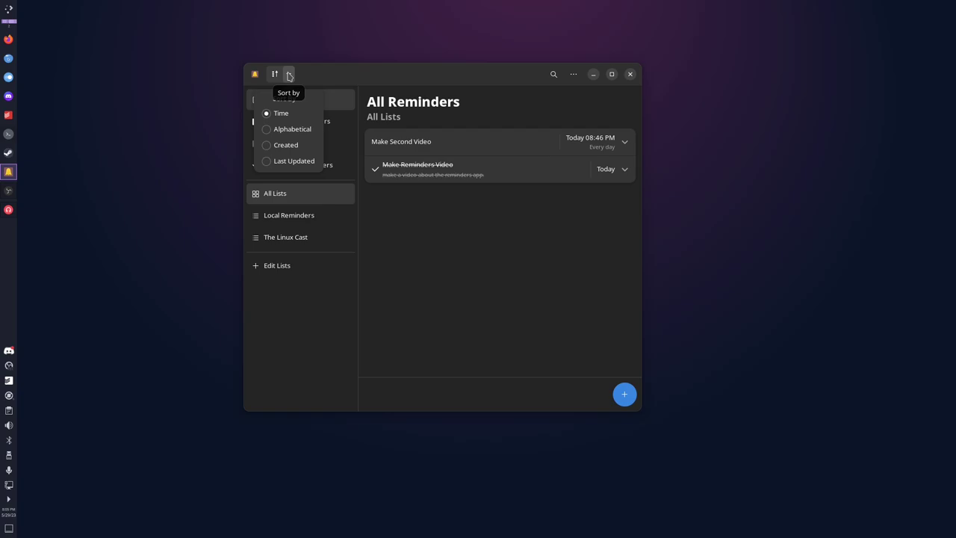
click(398, 79)
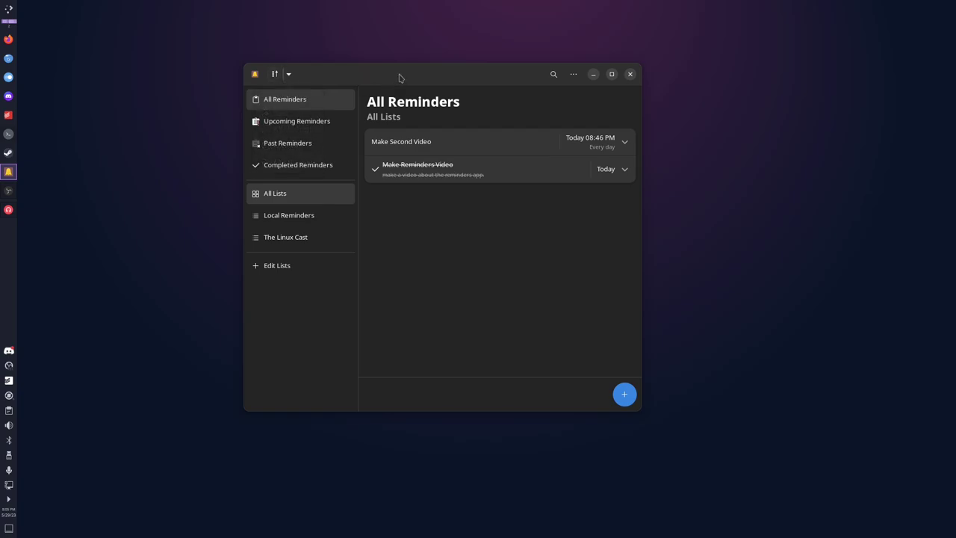